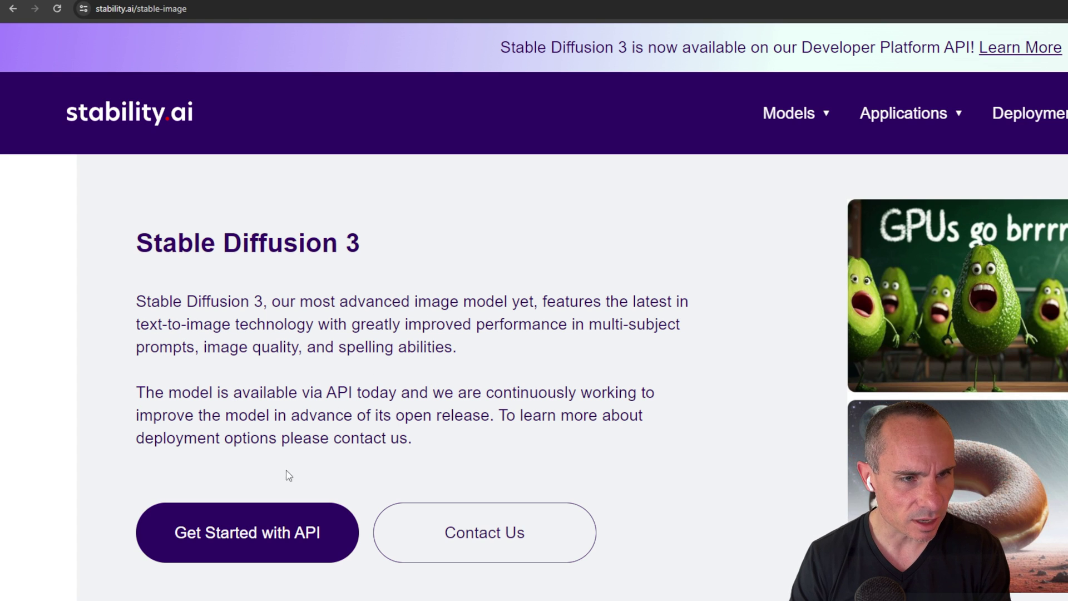
Open the Stable Diffusion 3 API reference through the 'Get Started with API' link
click(281, 542)
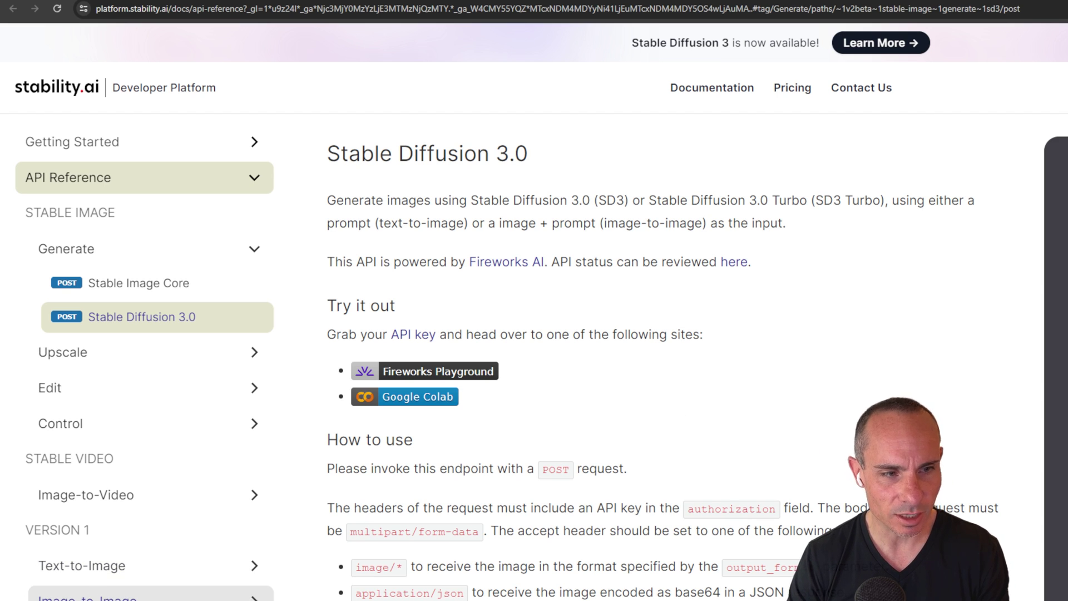
Open the version 1 Image-to-Image API documentation in the Developer Platform sidebar
click(147, 598)
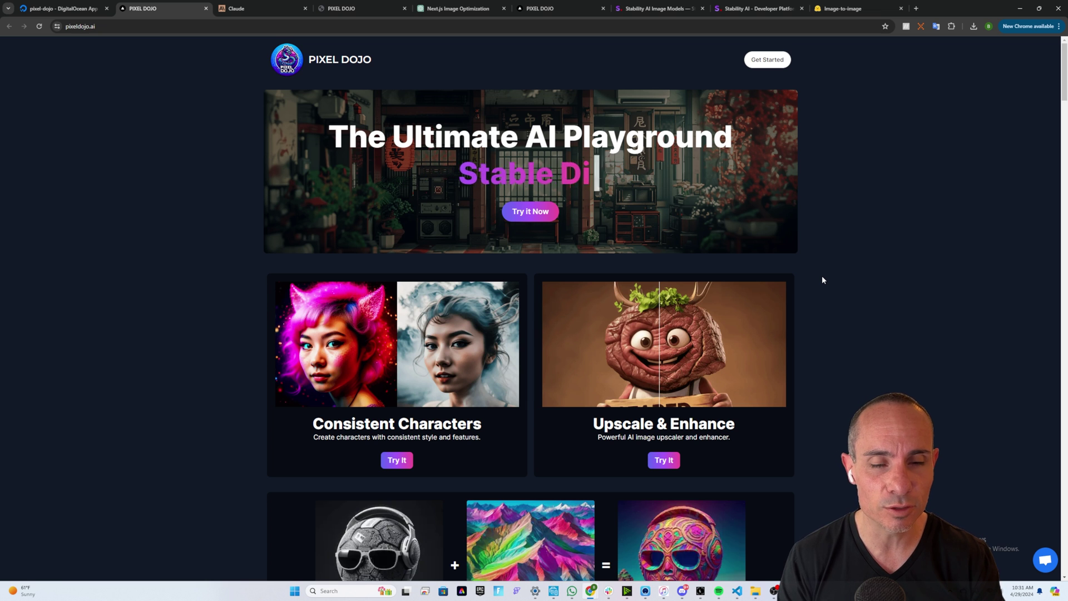
Scroll through the Pixel Dojo home page showcase to reach the AI art tools
scroll(822, 276, down, 2)
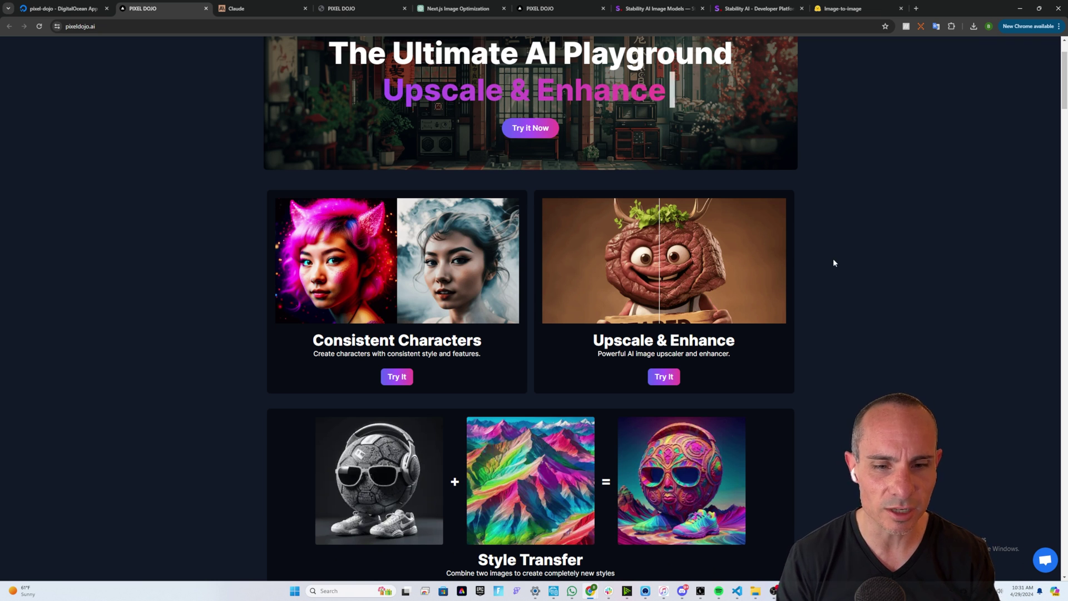
scroll(834, 260, down, 3)
scroll(832, 242, down, 2)
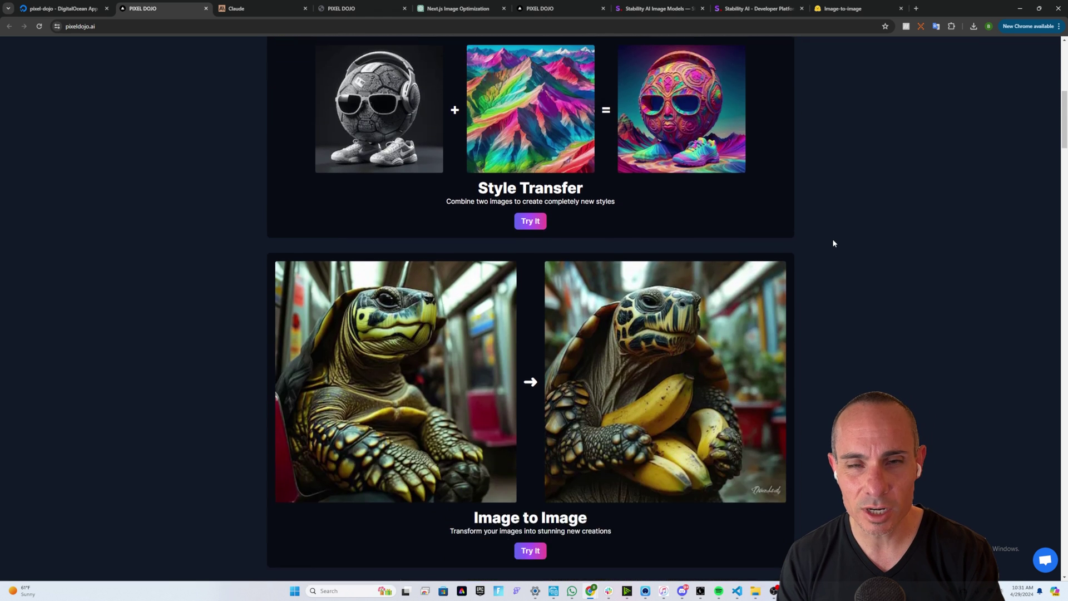
scroll(832, 242, up, 2)
scroll(833, 242, down, 5)
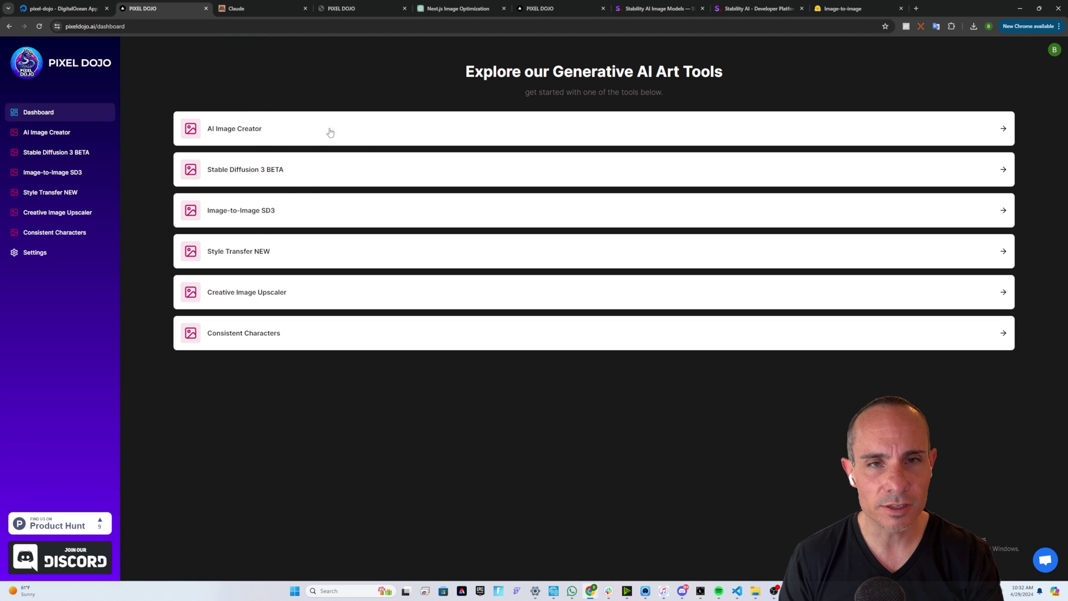
Open Image-to-Image SD3 and load the tortoise image generated-image (24).png as source
click(285, 217)
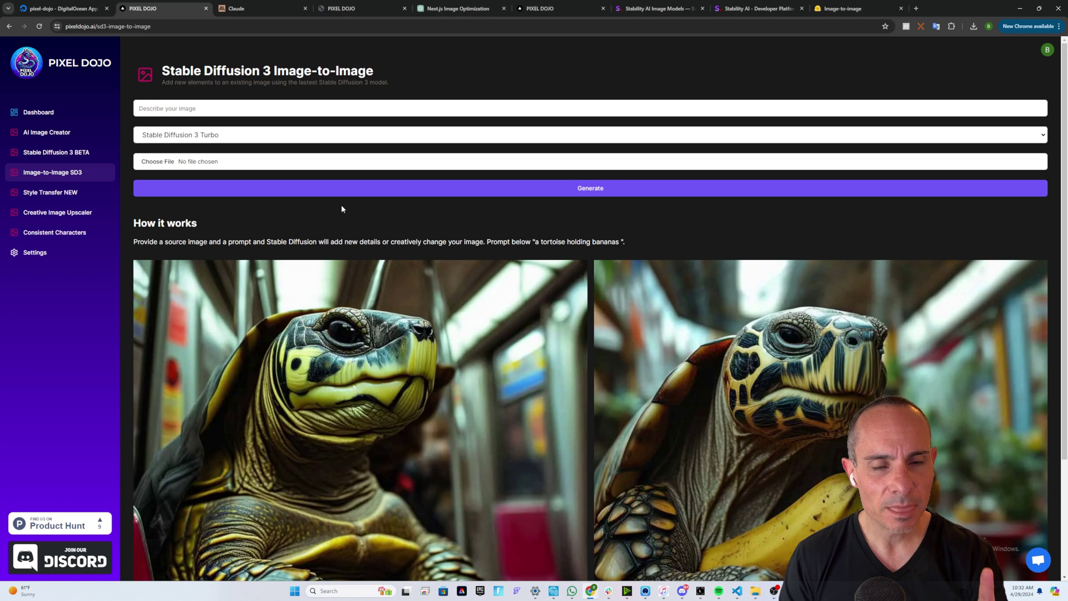
scroll(357, 209, down, 3)
scroll(358, 210, down, 1)
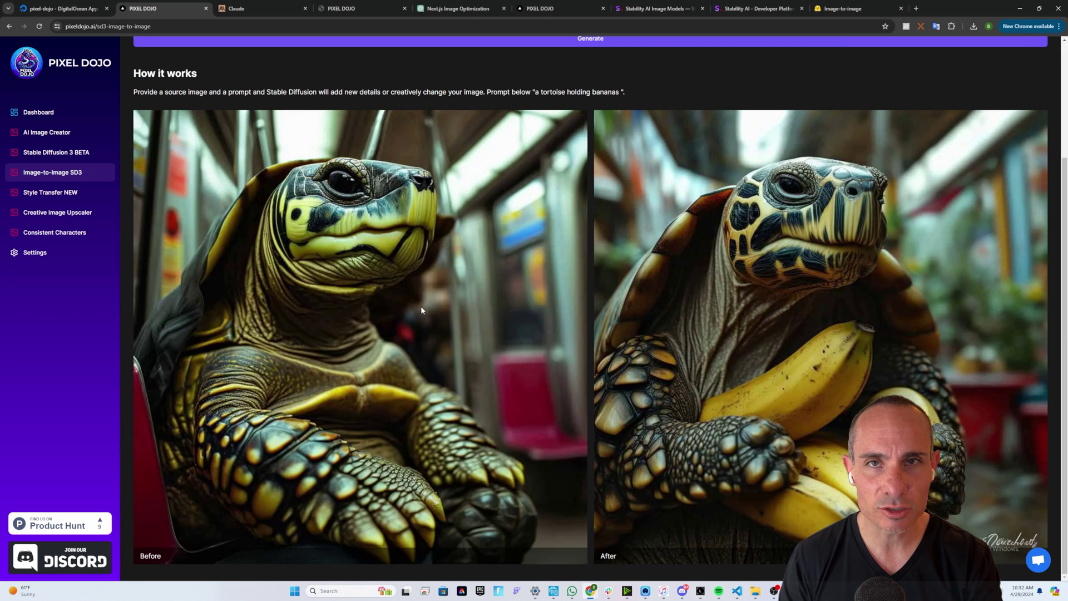
scroll(421, 309, up, 3)
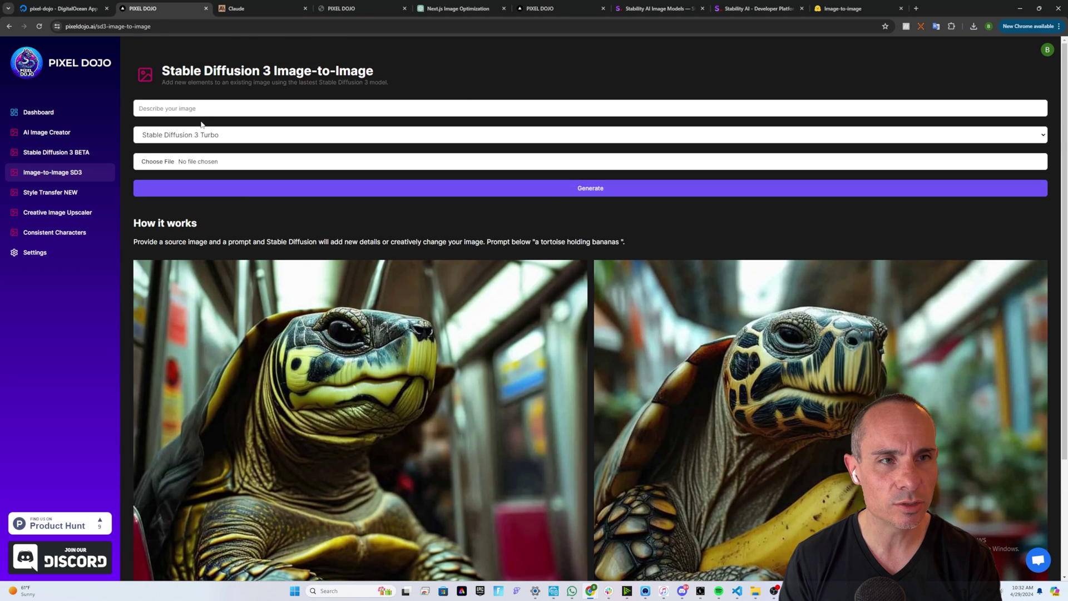
click(164, 163)
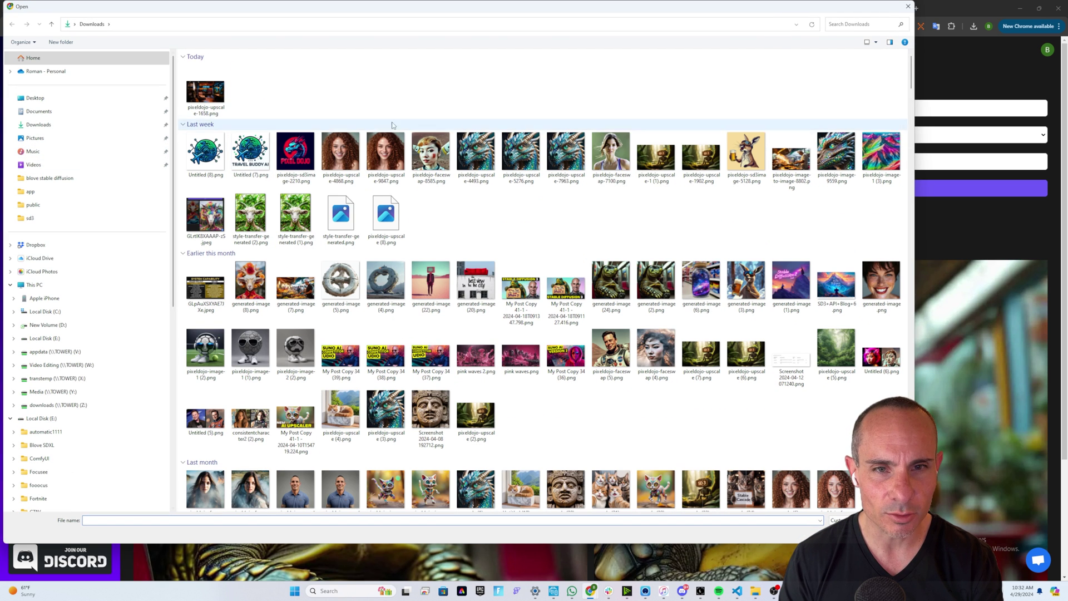
click(622, 288)
double_click(611, 285)
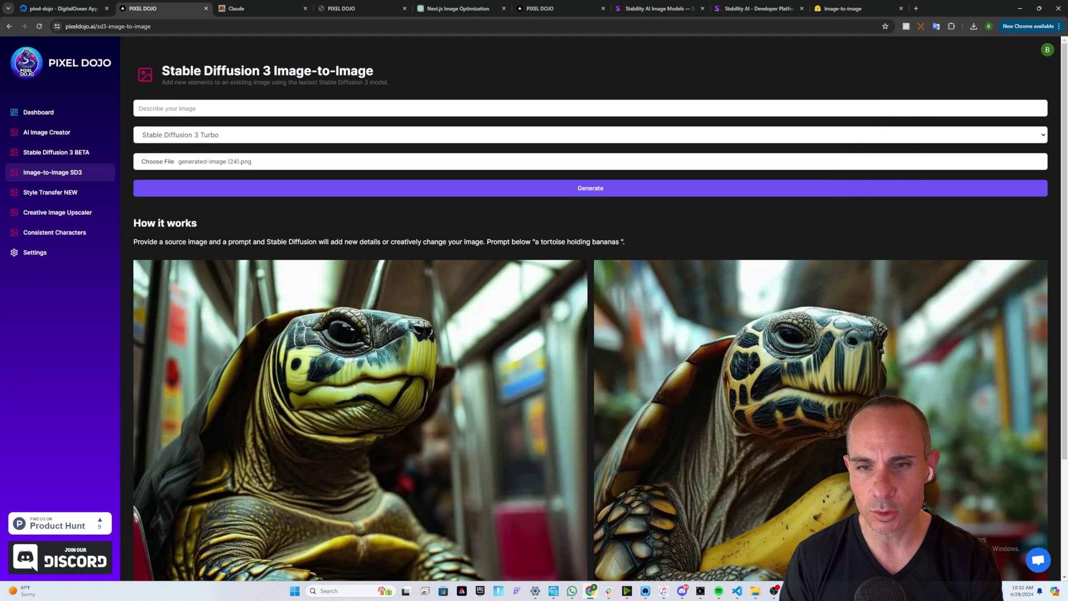
Set the model to Stable Diffusion 3 and select the example prompt 'a tortoise holding bananas'
click(239, 140)
click(208, 156)
click(222, 137)
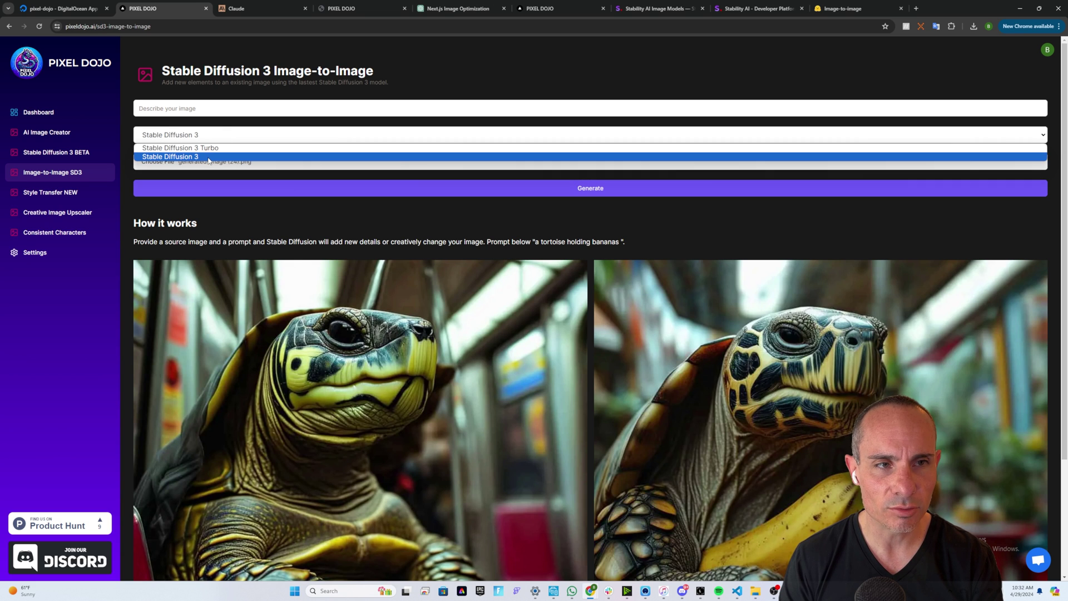
click(208, 157)
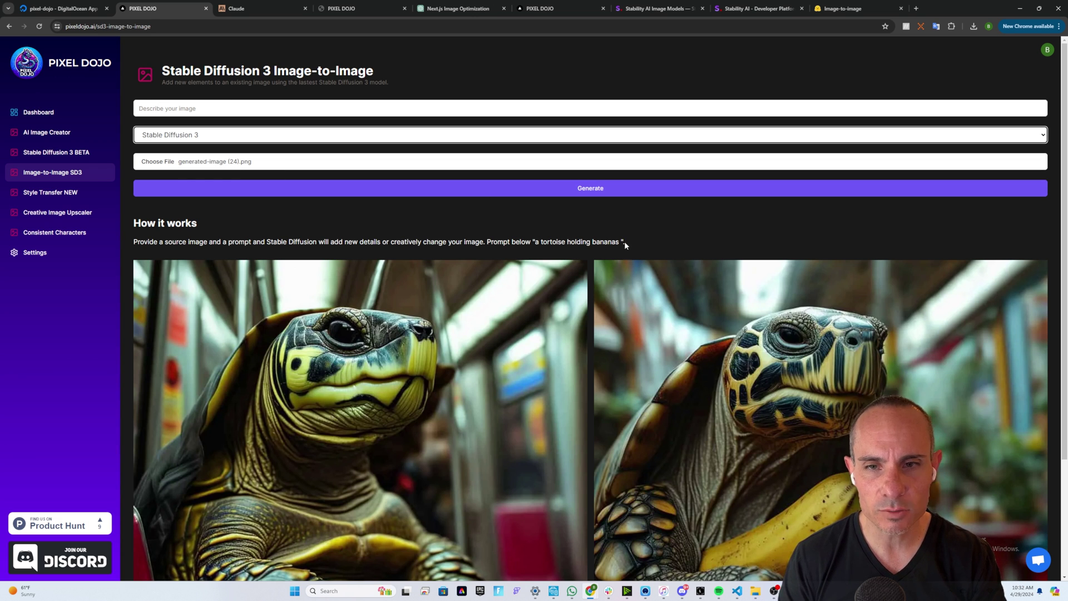
drag(620, 242, 544, 239)
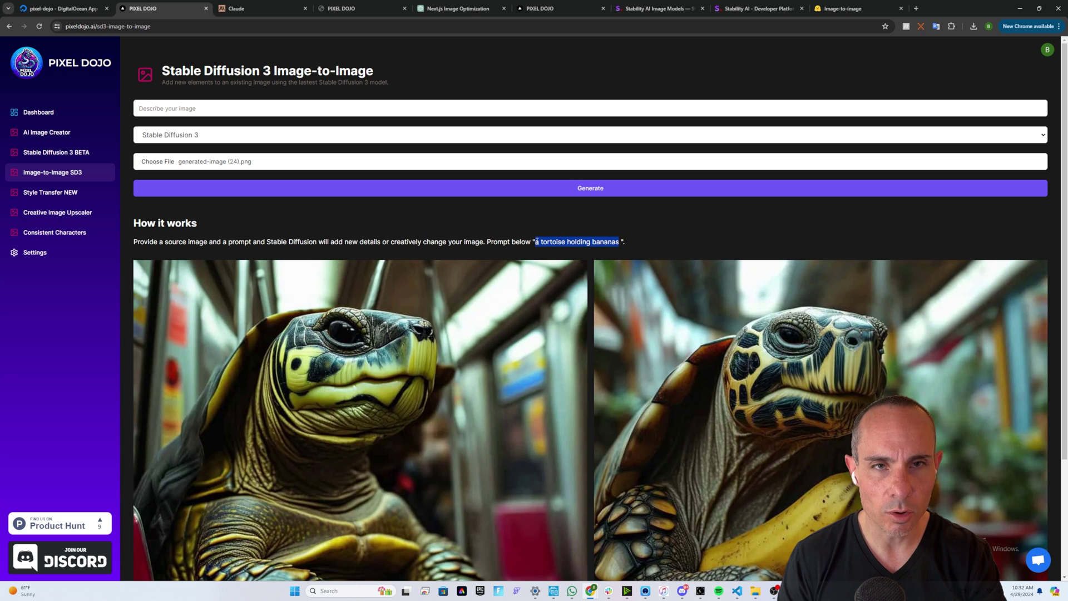
Paste 'a tortoise holding bananas' as the prompt and generate the image
click(207, 109)
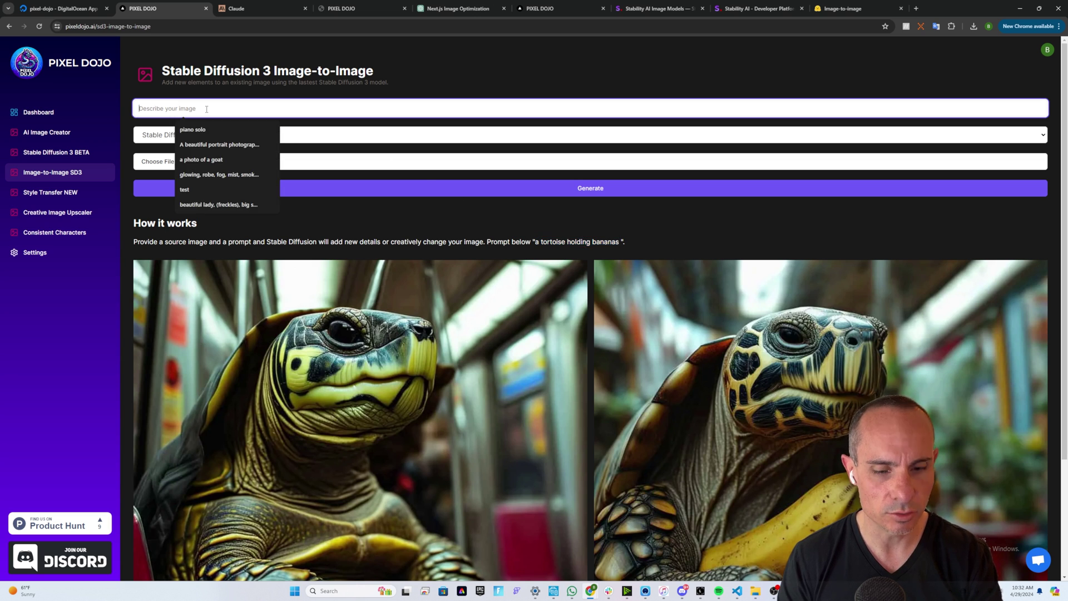
text(a tortoise holding bananas)
click(596, 188)
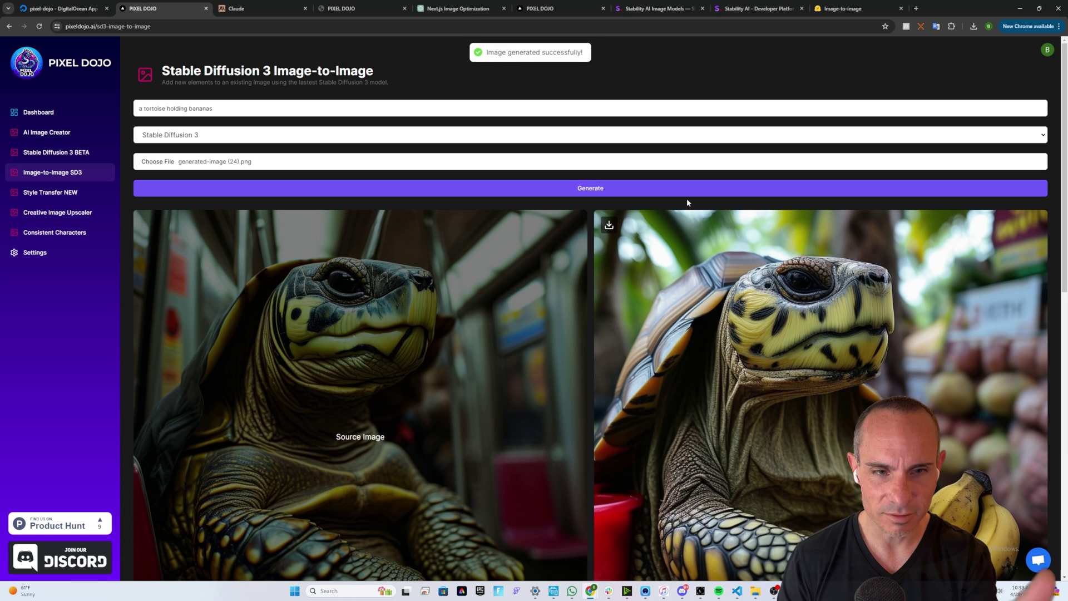
scroll(704, 290, down, 4)
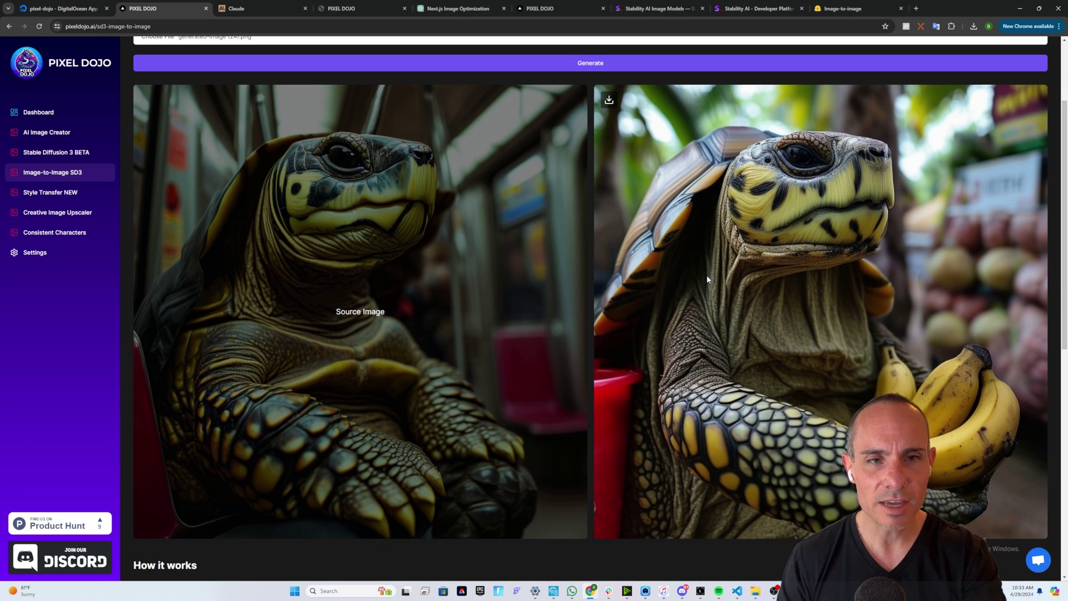
scroll(642, 242, up, 1)
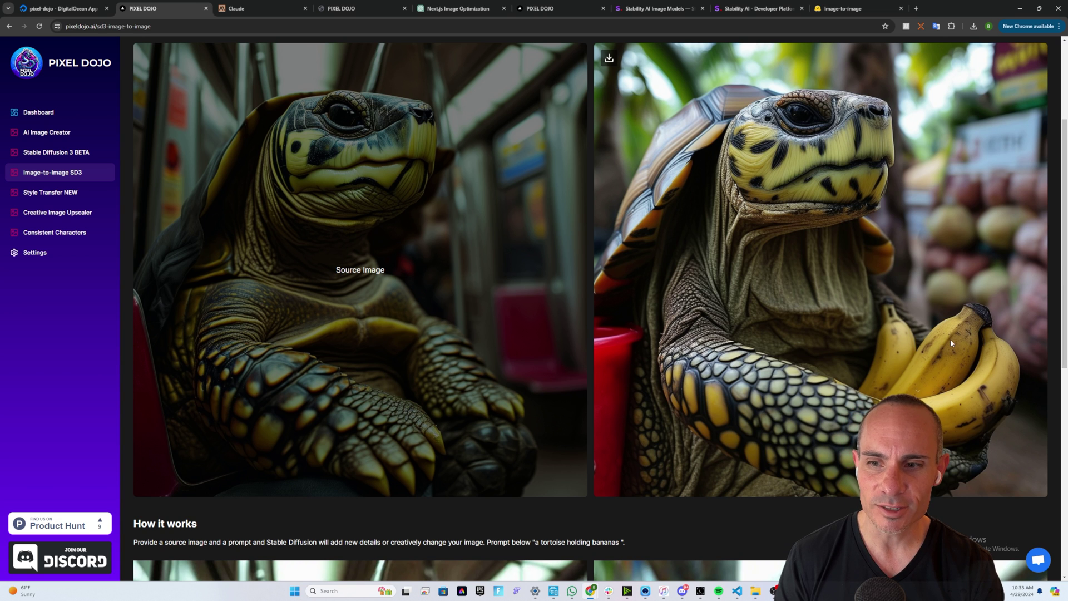
scroll(893, 372, up, 3)
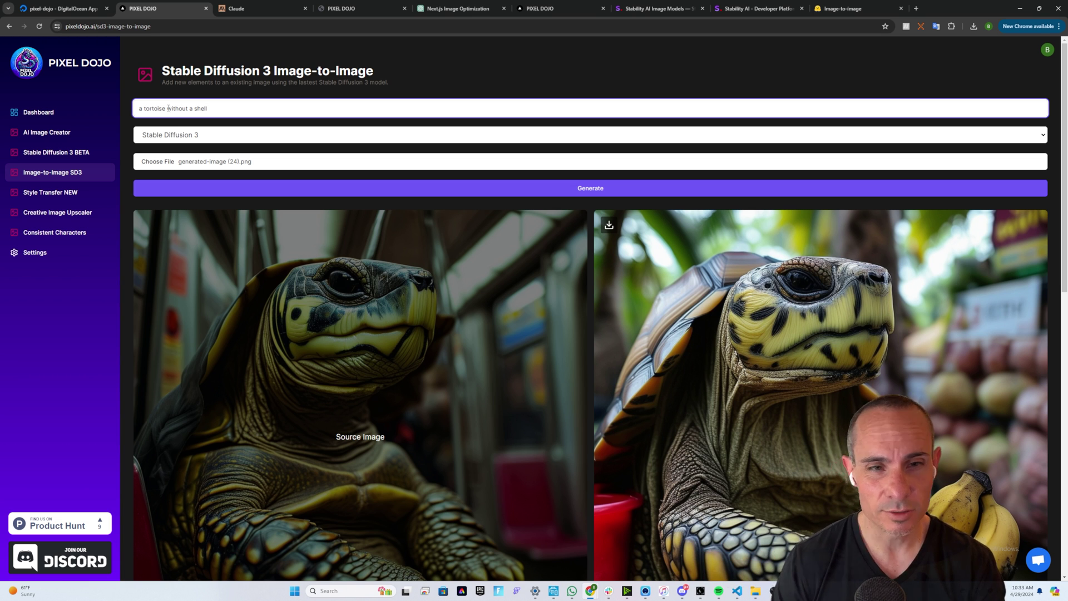
Generate the 'a tortoise without a shell' variation and review the output
click(596, 189)
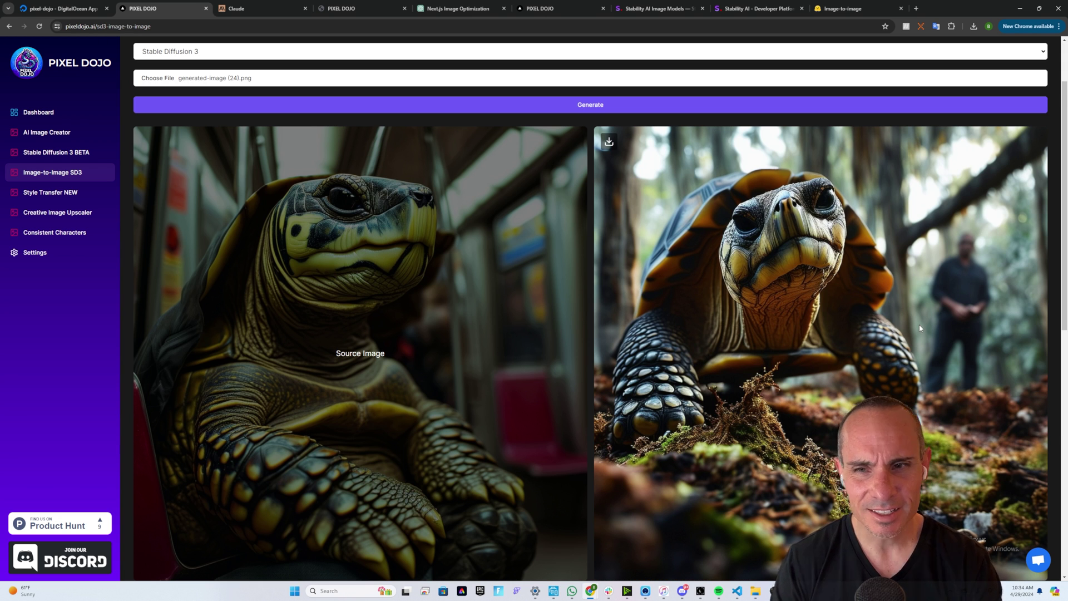
scroll(472, 341, up, 3)
Load pixeldojo-upscale-9847.png as source and generate 'a red haired girl frowning'
click(478, 161)
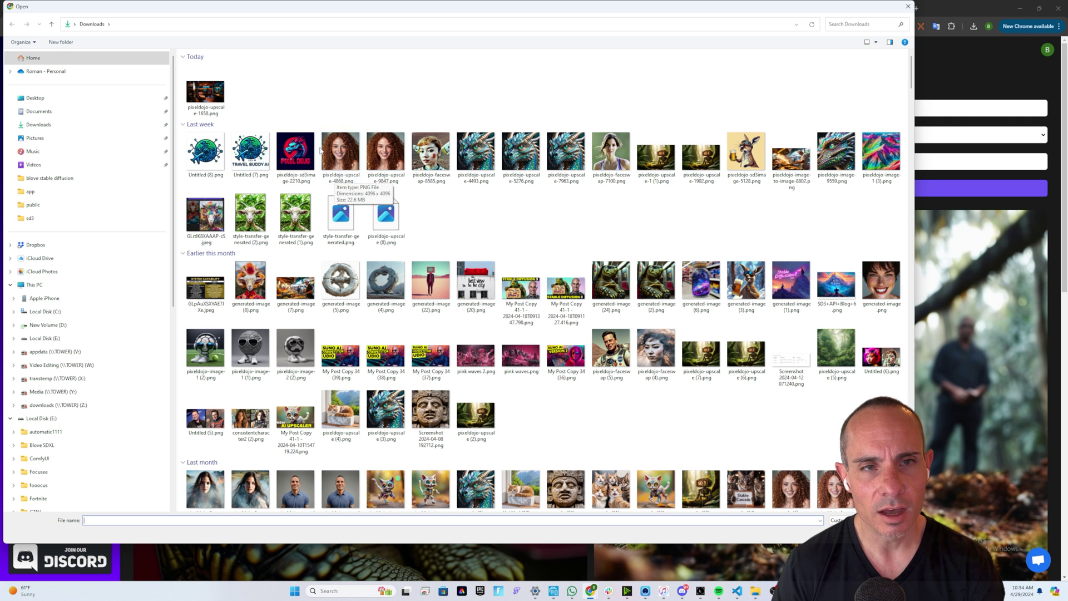
click(392, 155)
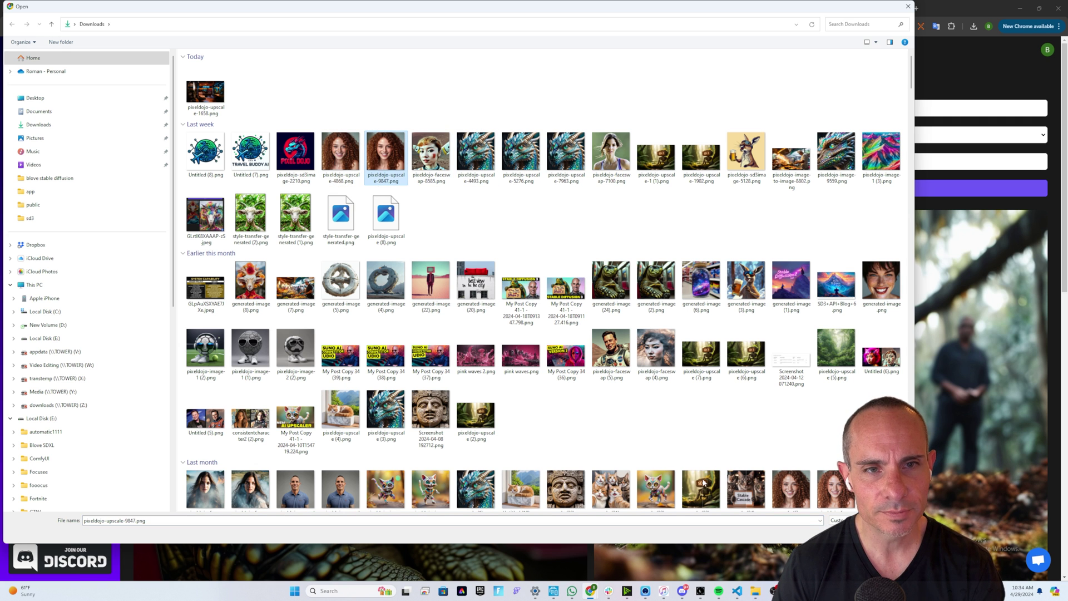
double_click(386, 155)
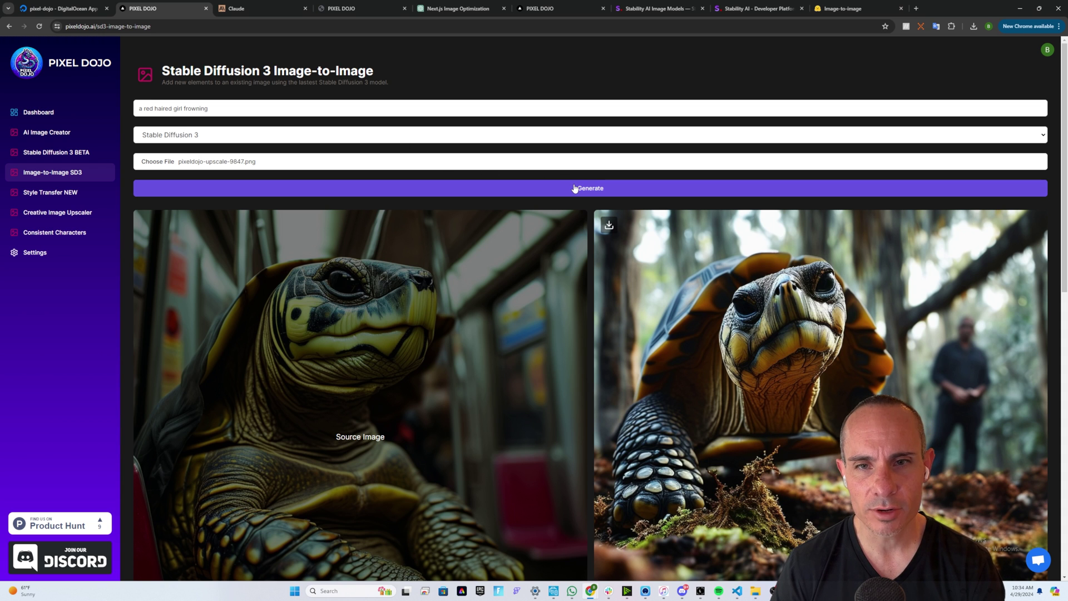
click(604, 186)
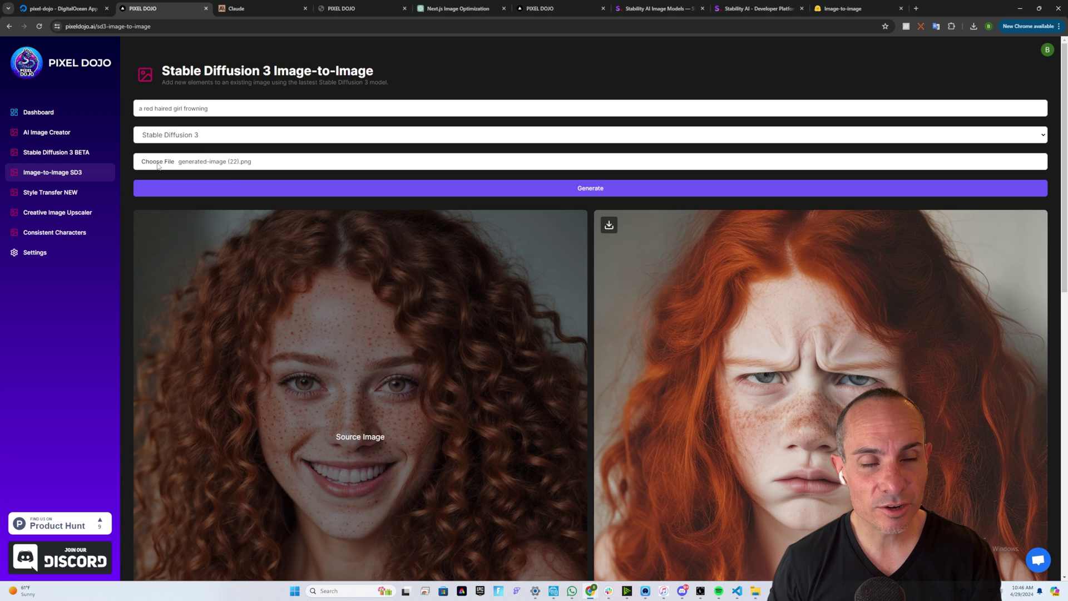
Select generated-image (22).png in the Downloads folder of the file picker
click(158, 162)
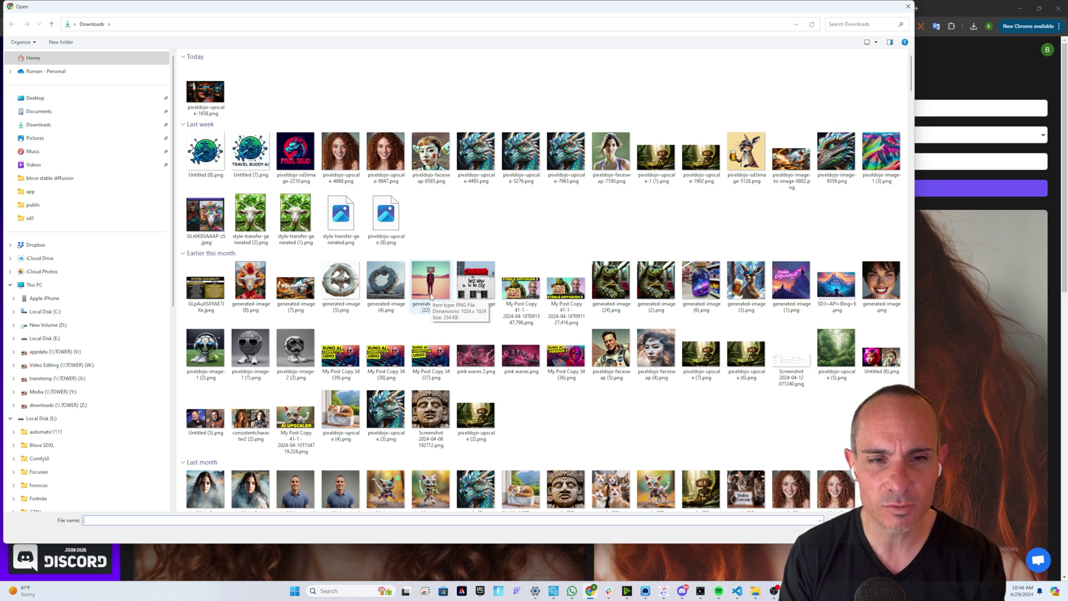
click(432, 297)
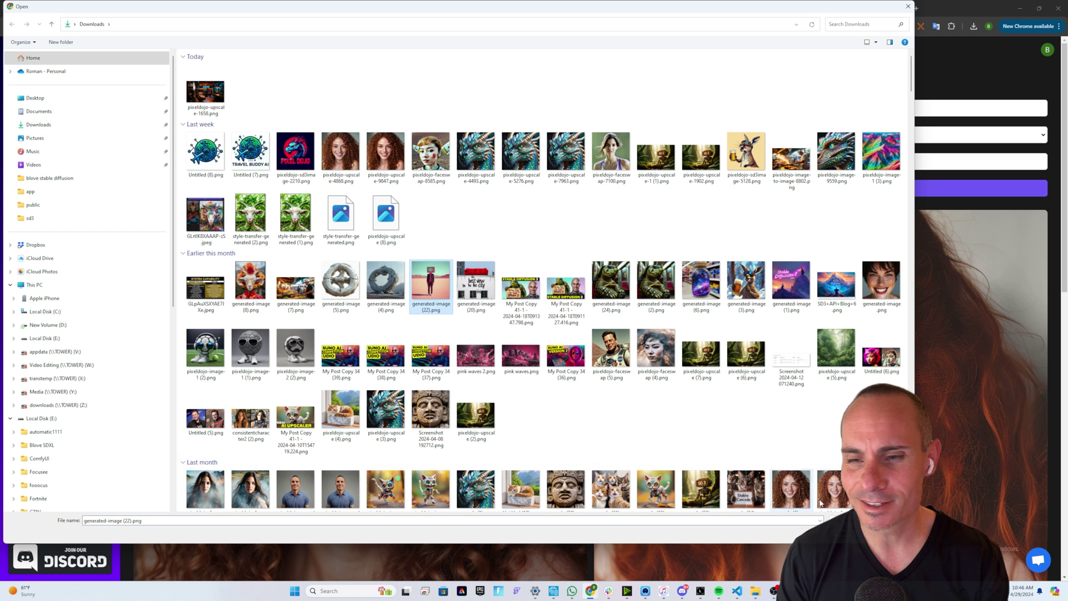
Load generated-image (22).png and generate from 'man with television for a head in a desert'
double_click(431, 287)
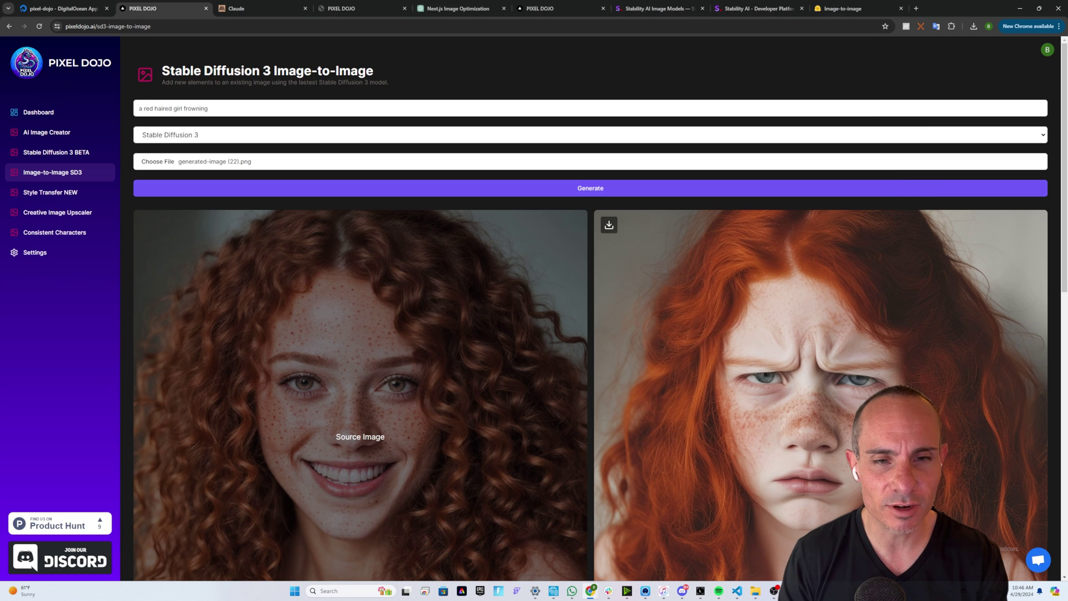
triple_click(222, 108)
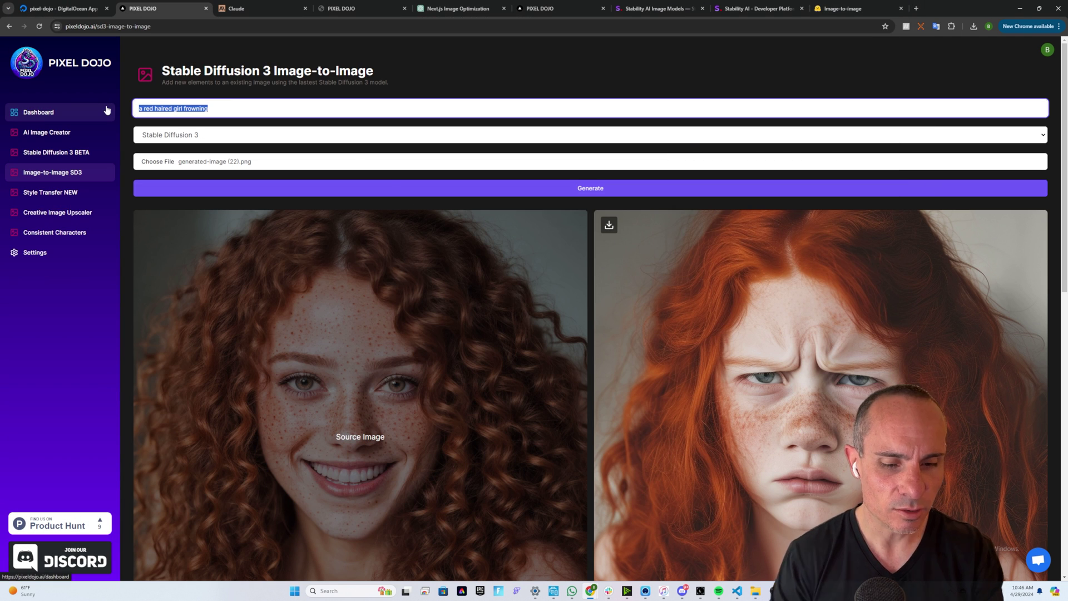
text(man )
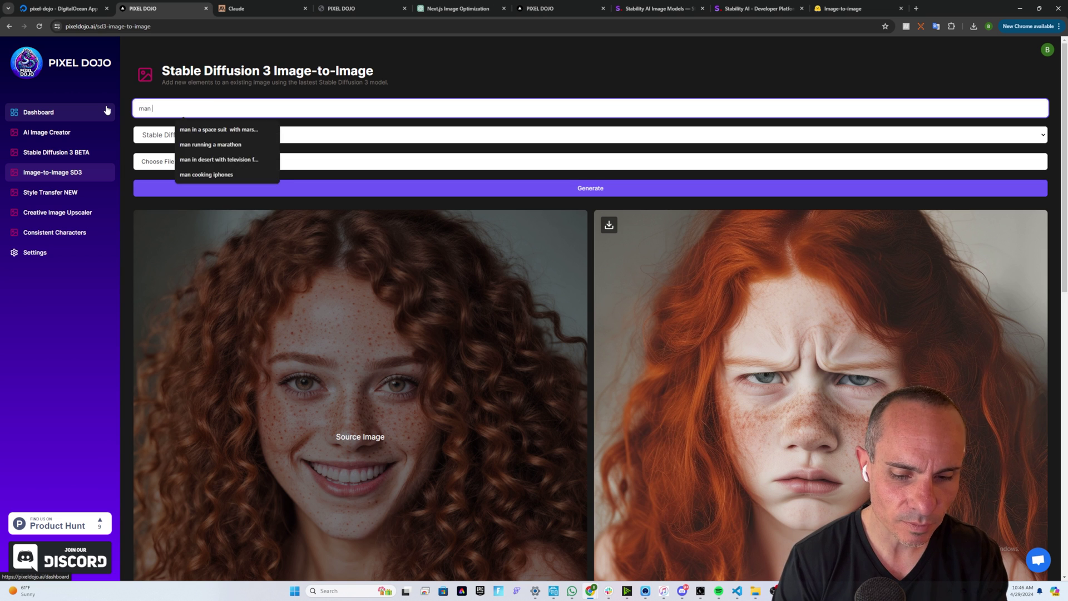
text(with television for a head in a desert)
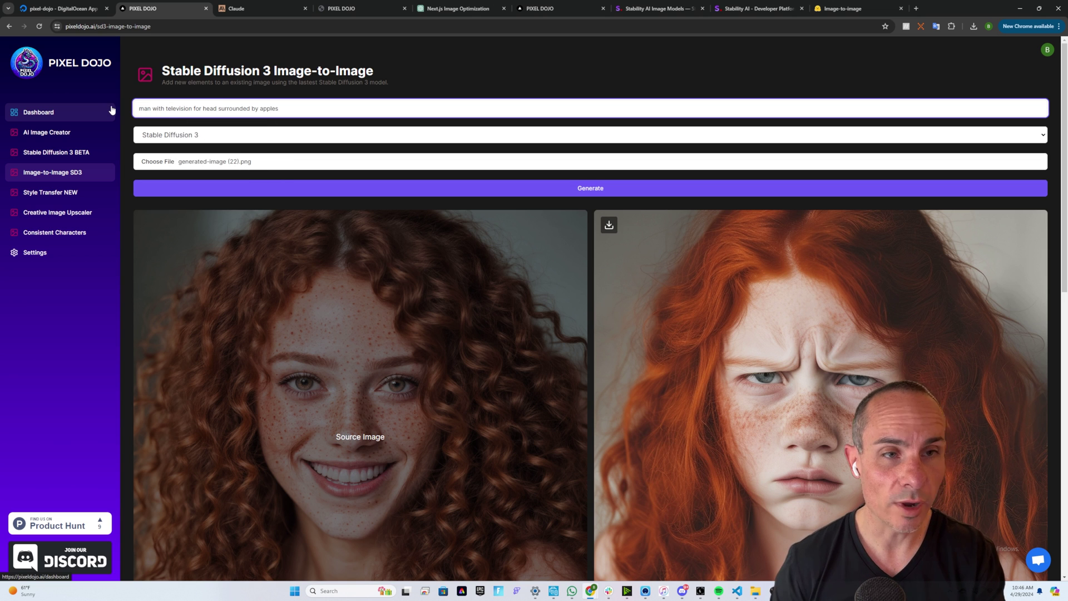
click(584, 188)
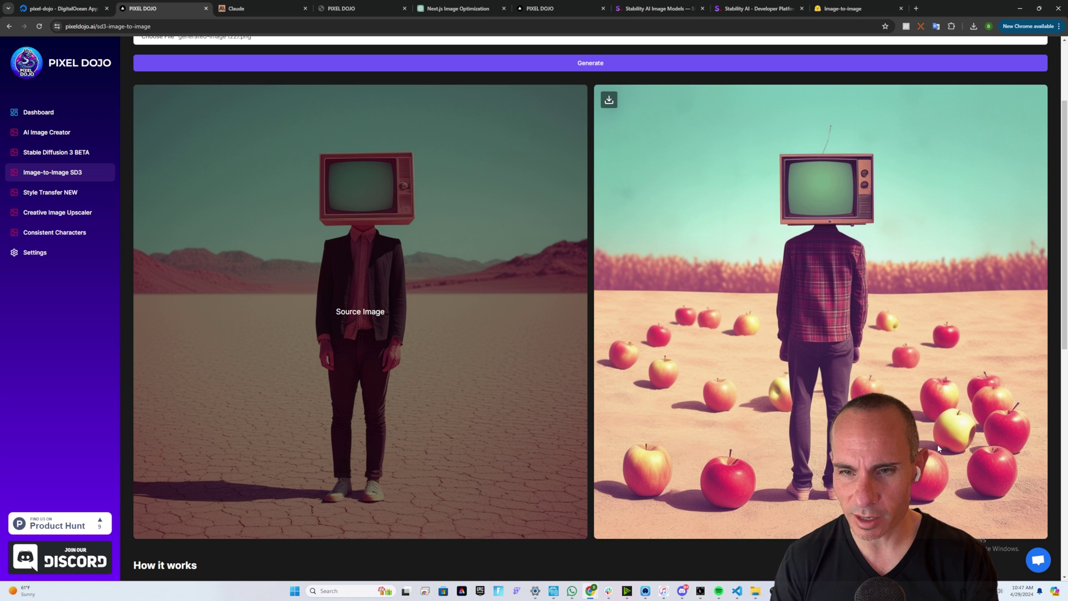
Replace the apples wording with 'holding a sign that says "AllYourTech AI"' and regenerate
scroll(443, 287, up, 2)
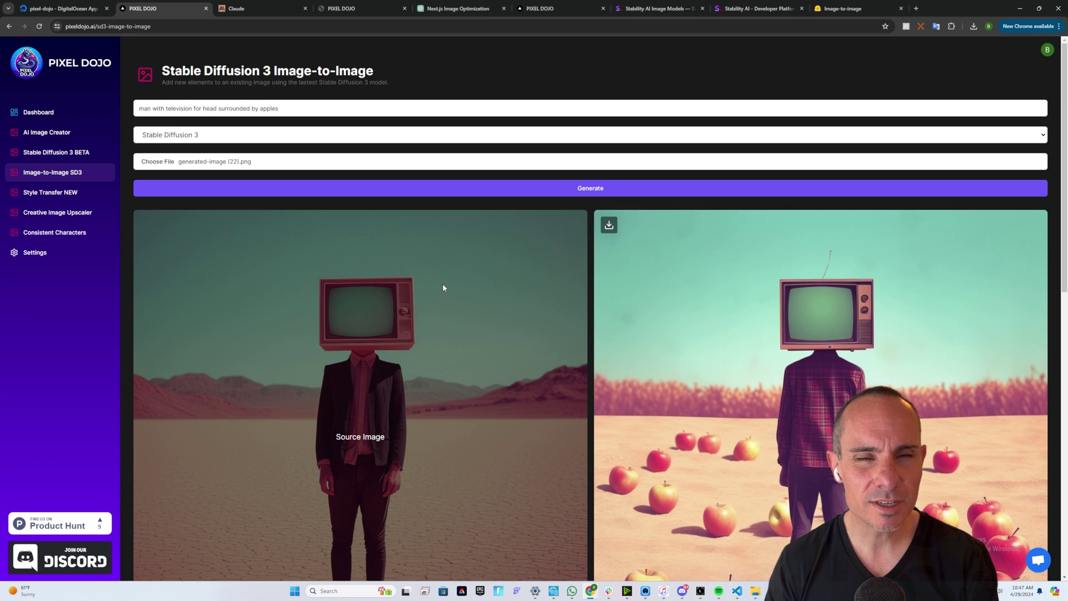
drag(279, 109, 218, 109)
text(holding a sign that says "AllYourTech AI")
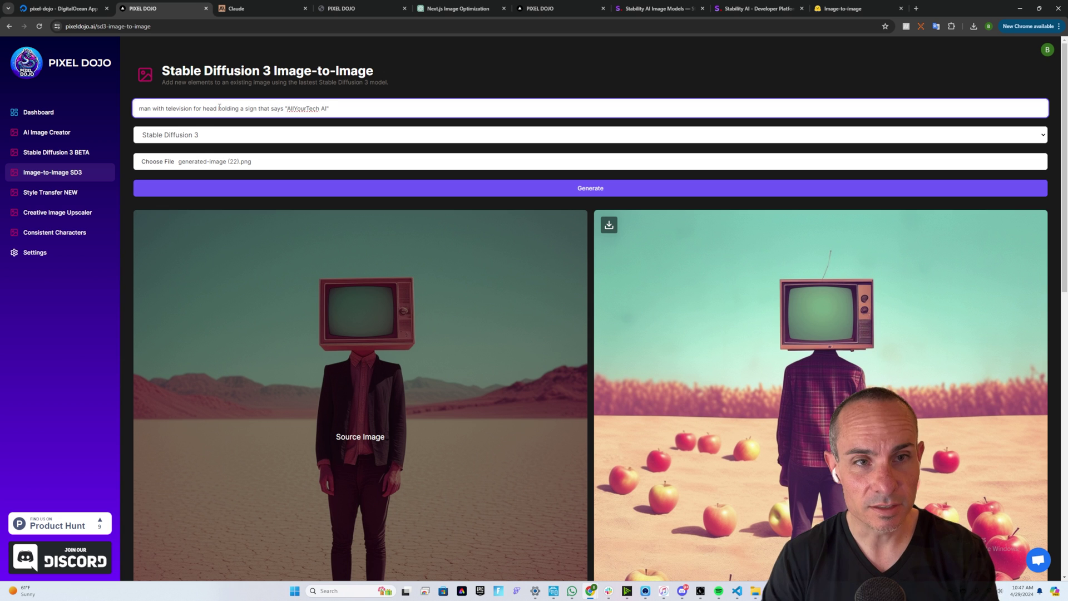
click(597, 188)
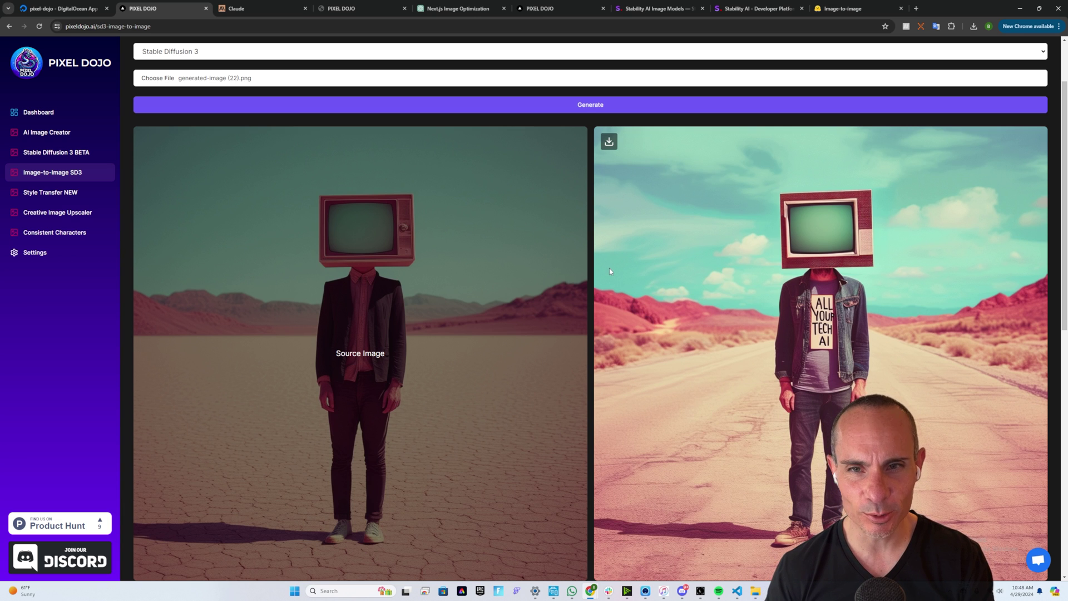
scroll(618, 316, up, 2)
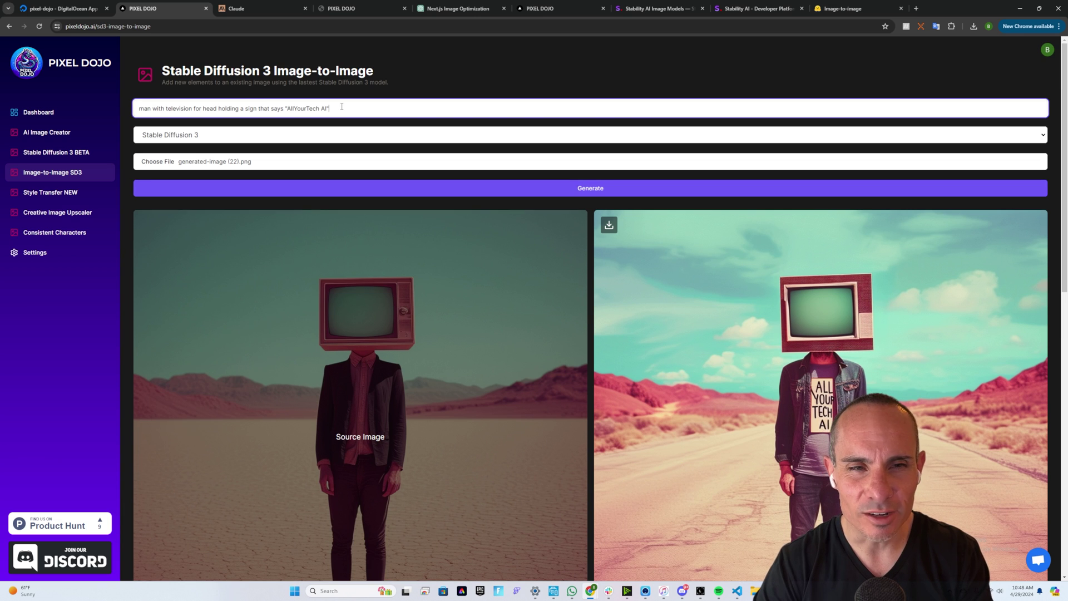
Append ', standing in the middle of a modern city' to the prompt and generate the new image
text(, standing in the middle of a modern city)
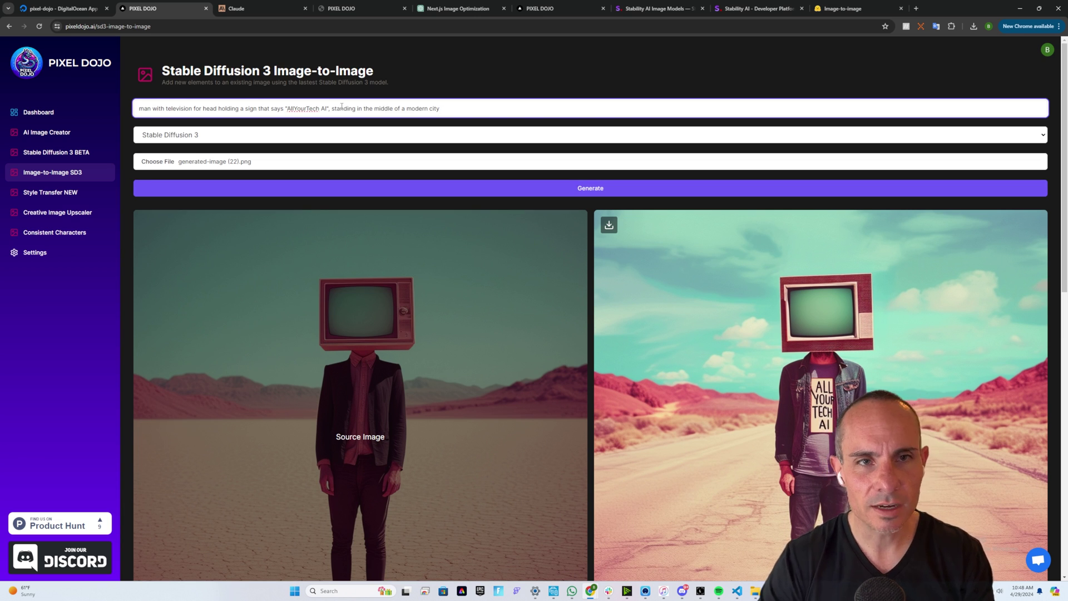
click(585, 190)
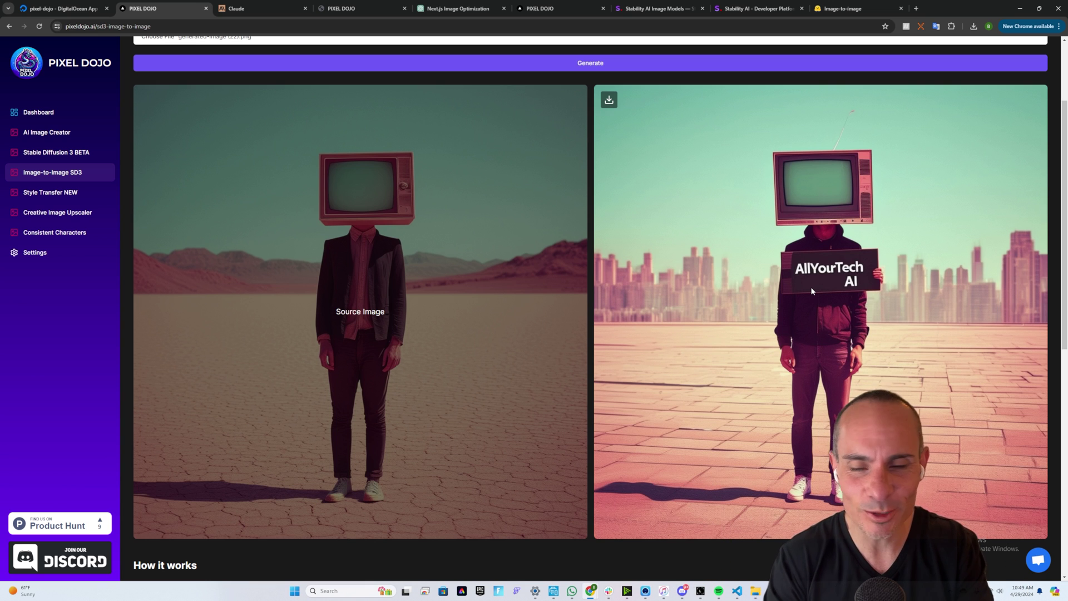
scroll(167, 109, up, 2)
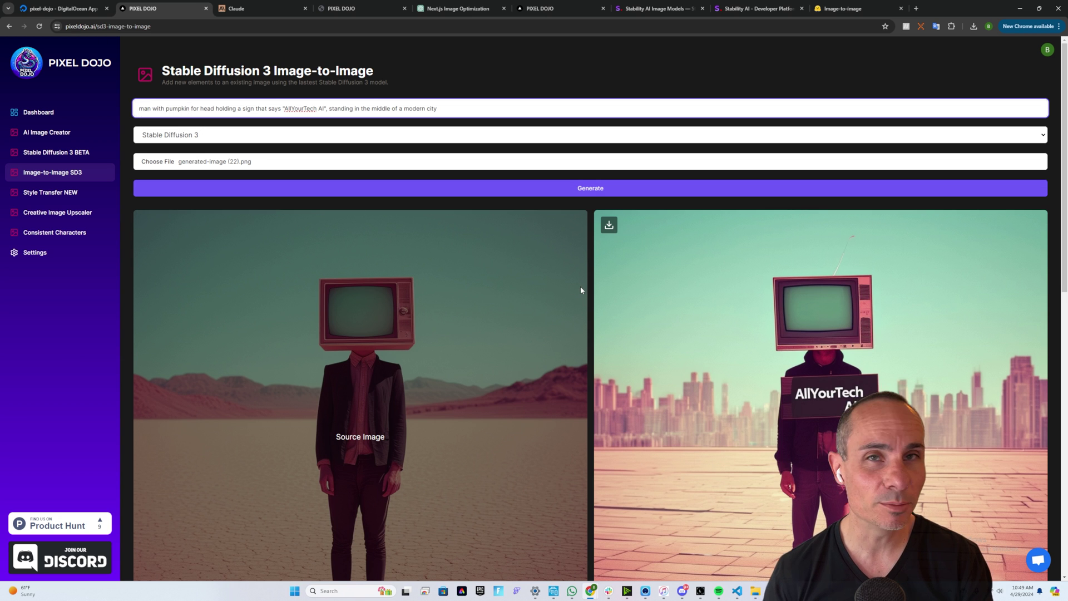
Generate the pumpkin-headed man version from the prompt with 'television' replaced by 'pumpkin'
click(598, 189)
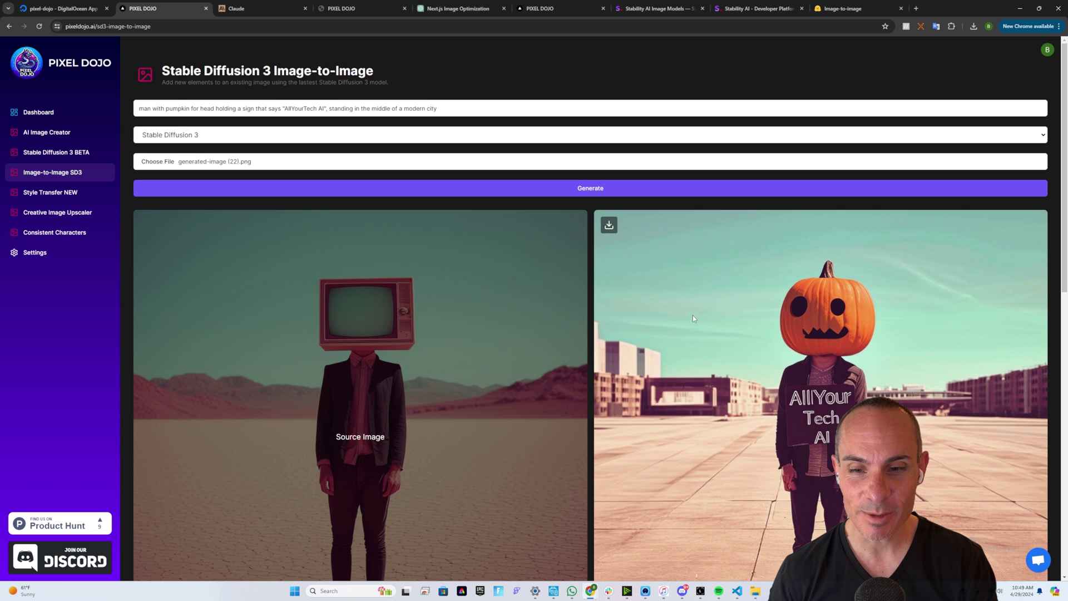
scroll(740, 290, down, 2)
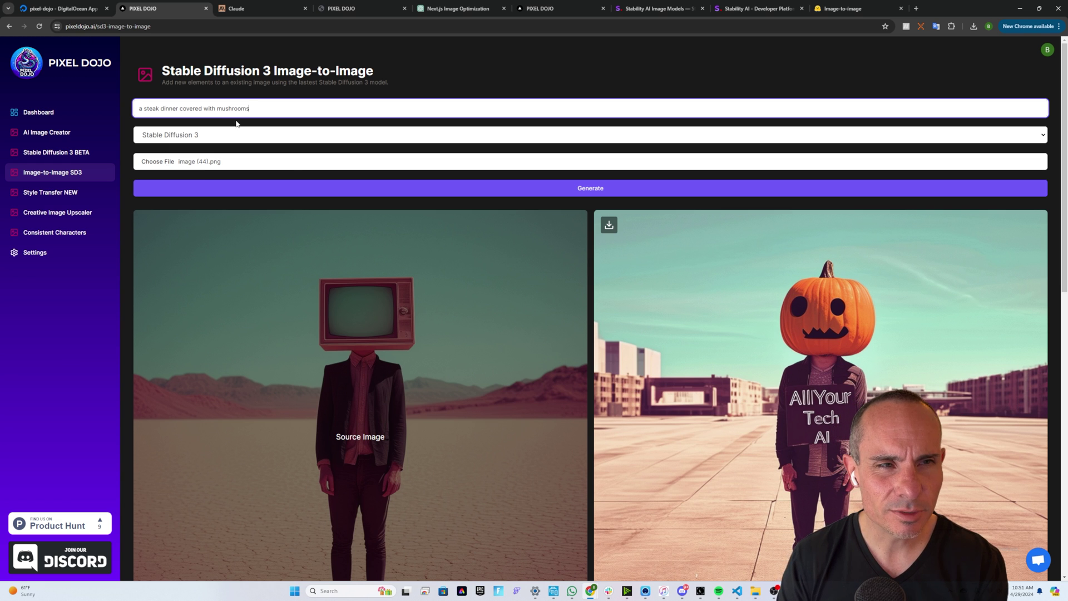
Generate a steak covered with mushrooms from the image (44).png steak dinner source
click(596, 188)
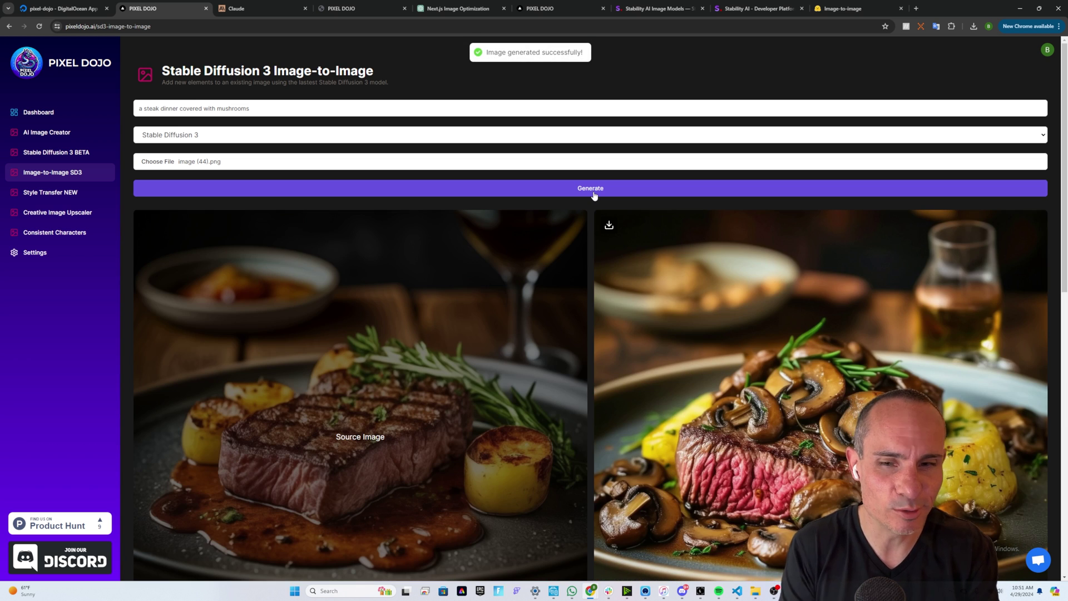
scroll(722, 268, down, 2)
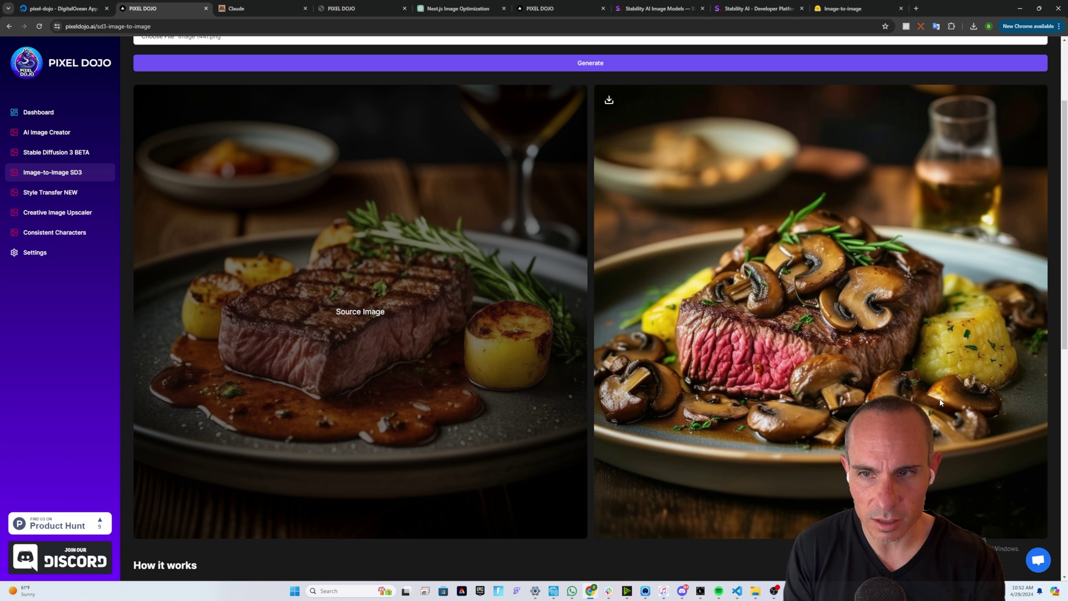
Change the prompt to 'a chicken dinner' and generate the roast chicken version
scroll(143, 104, up, 3)
click(143, 104)
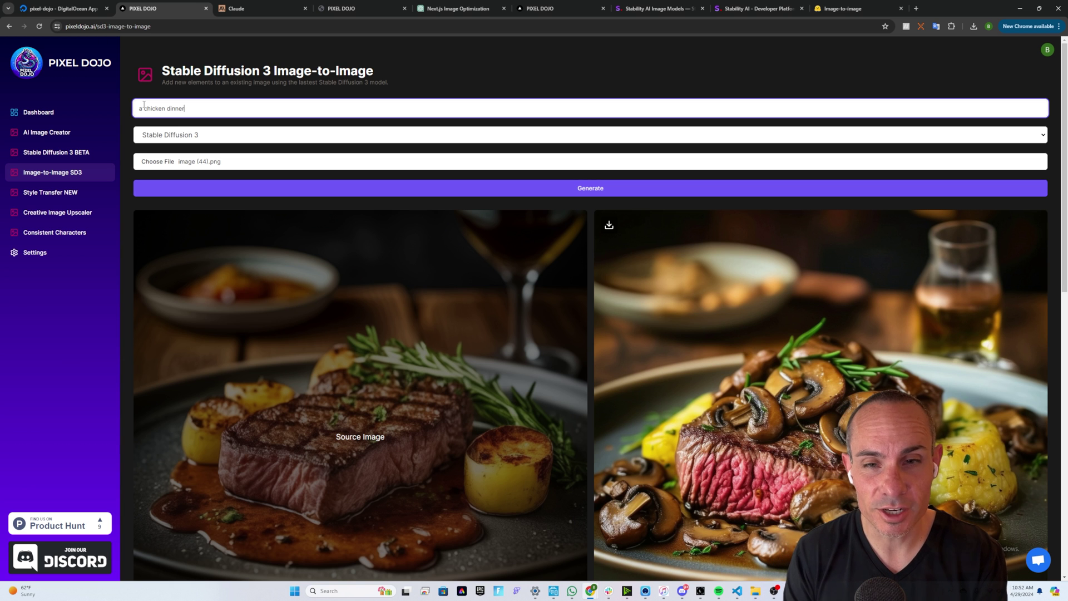
click(614, 188)
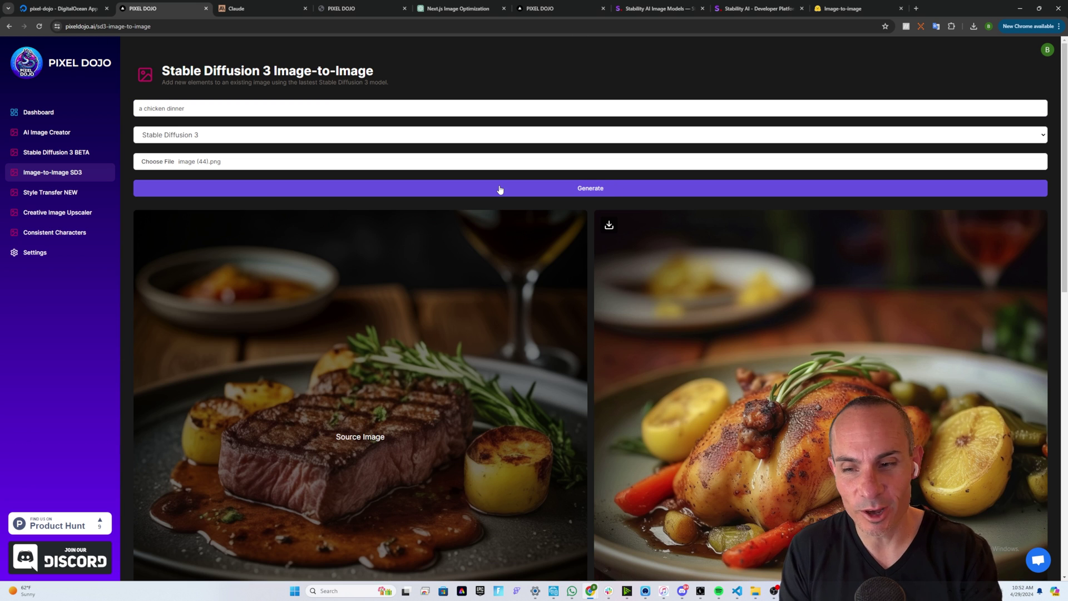
scroll(652, 270, down, 2)
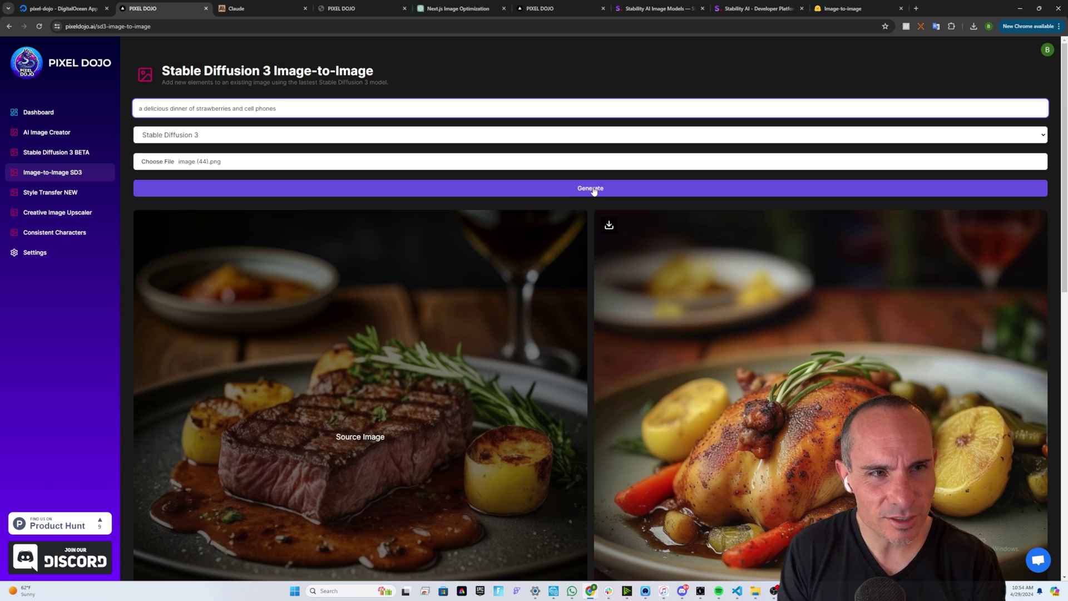
Generate from the 'a delicious dinner of strawberries and cell phones' prompt, producing a strawberry plate
click(593, 189)
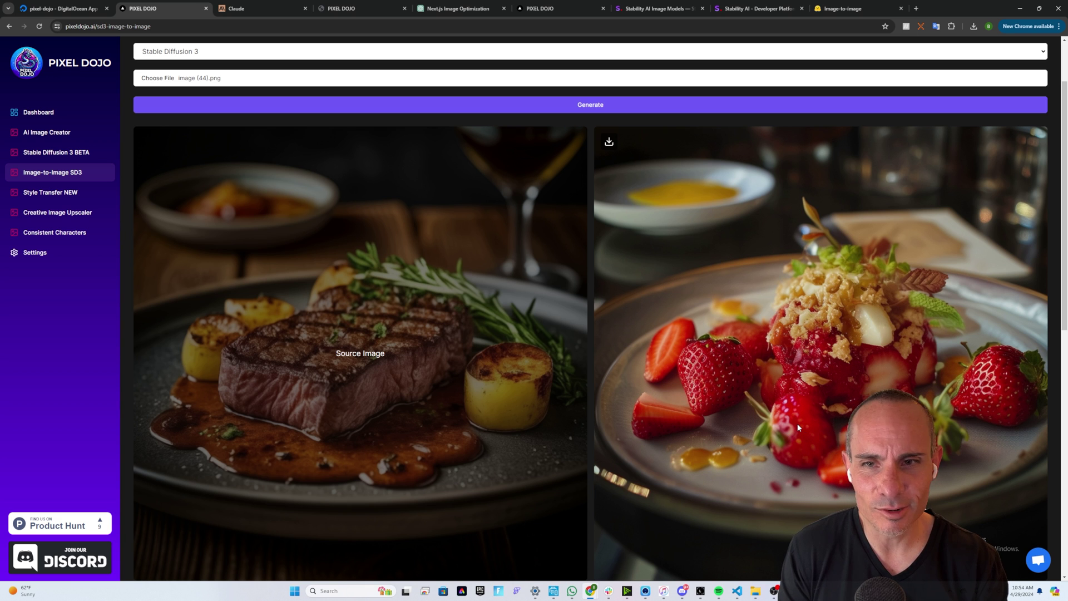
scroll(291, 210, up, 1)
scroll(292, 210, up, 1)
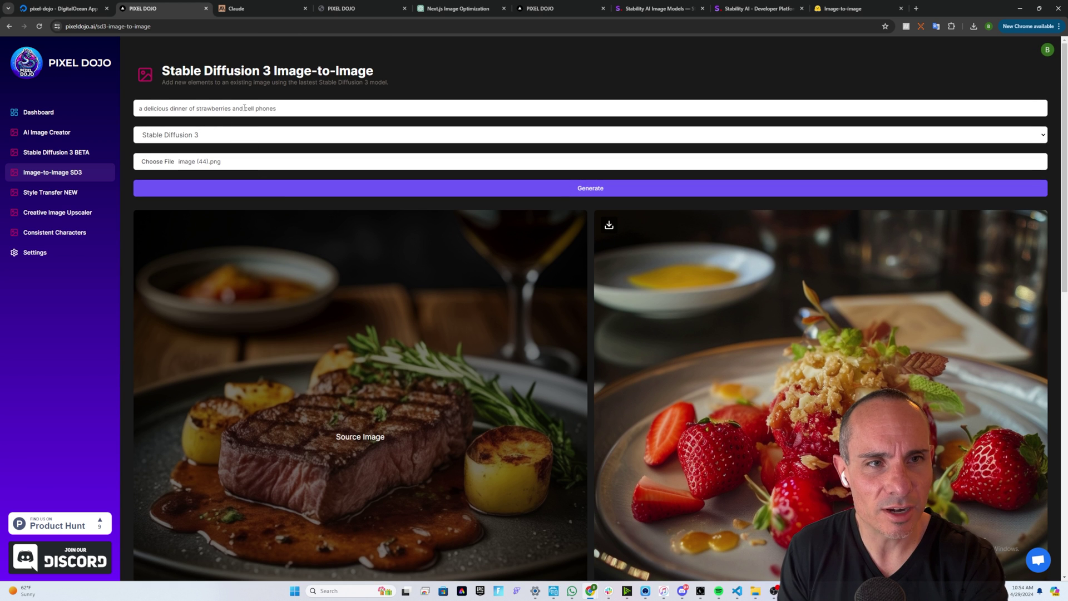
Generate 'dinner of cell phones', 'eating a phone' and 'a computer for dinner' variants
drag(244, 108, 196, 109)
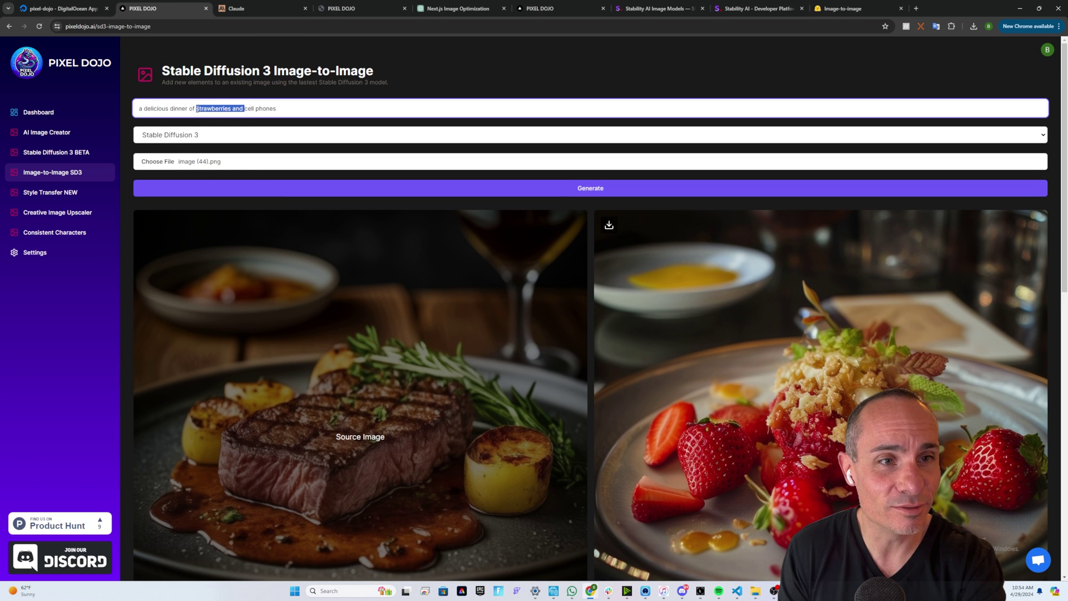
key(BackSpace)
click(604, 190)
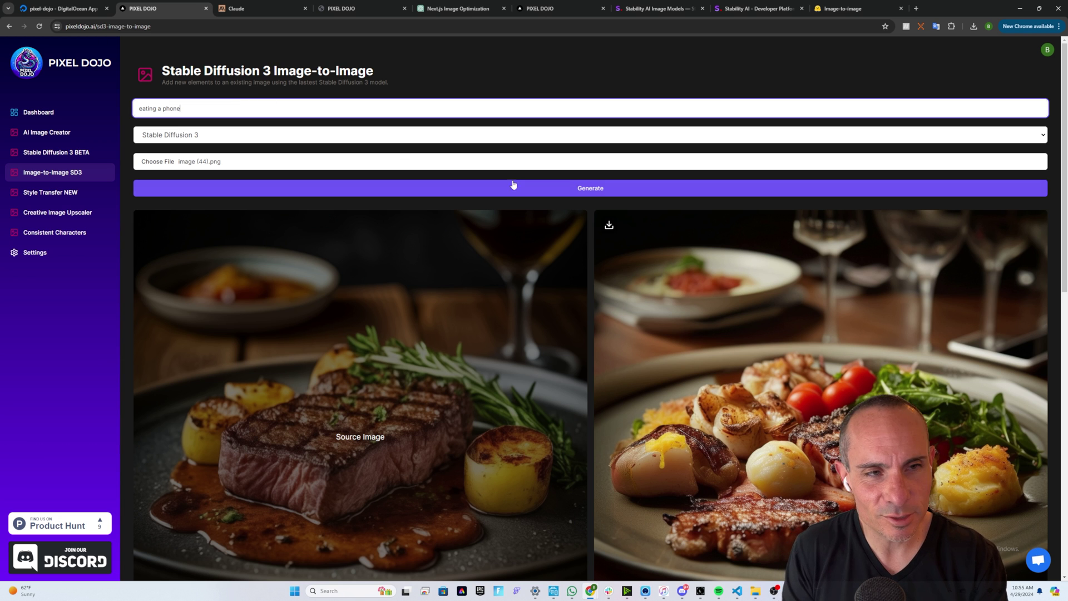
click(528, 191)
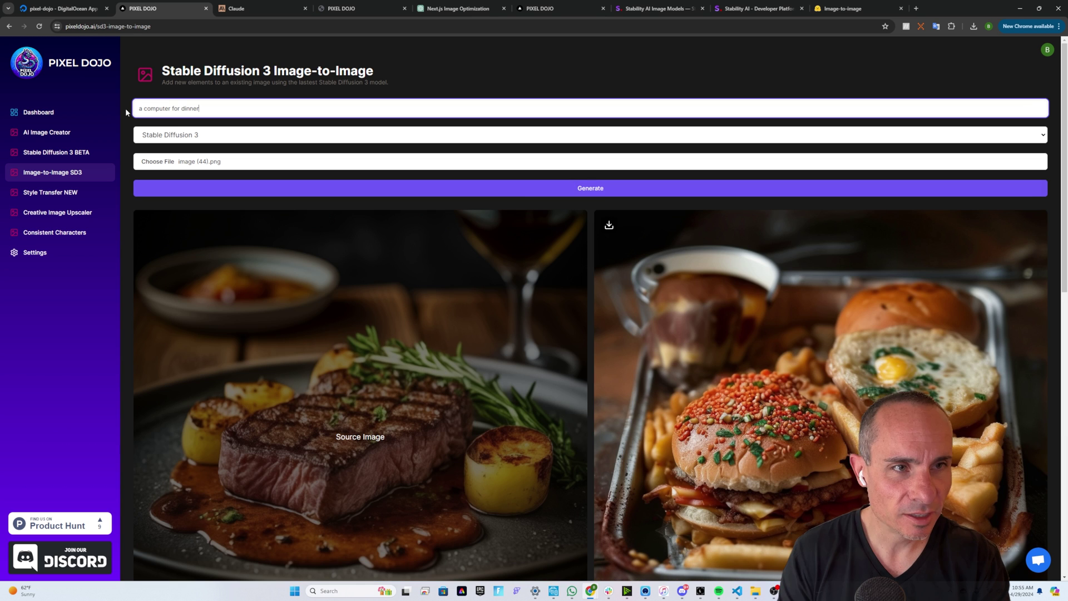
click(600, 188)
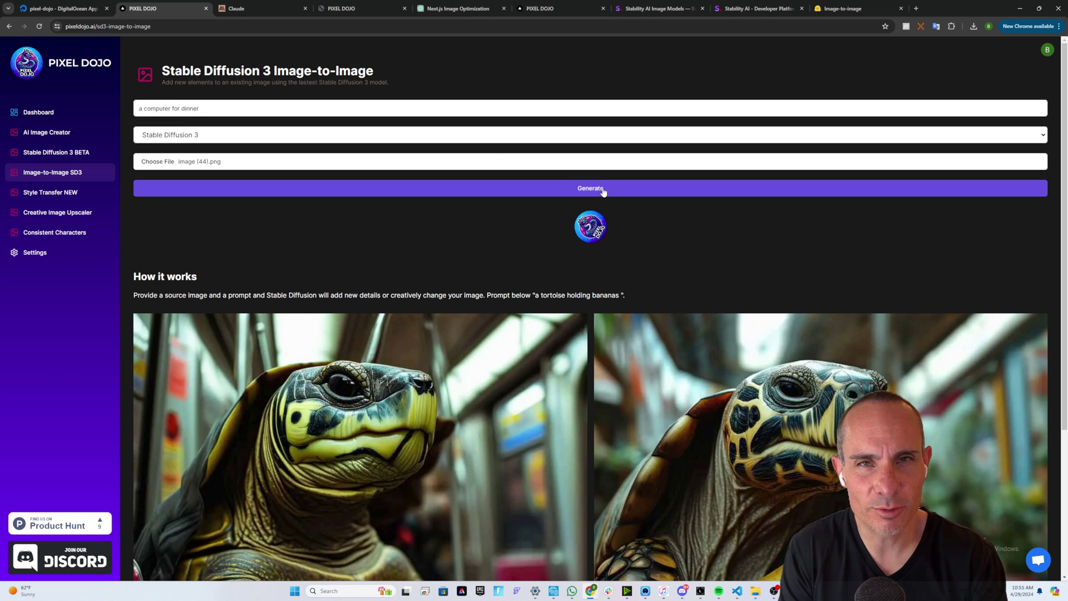